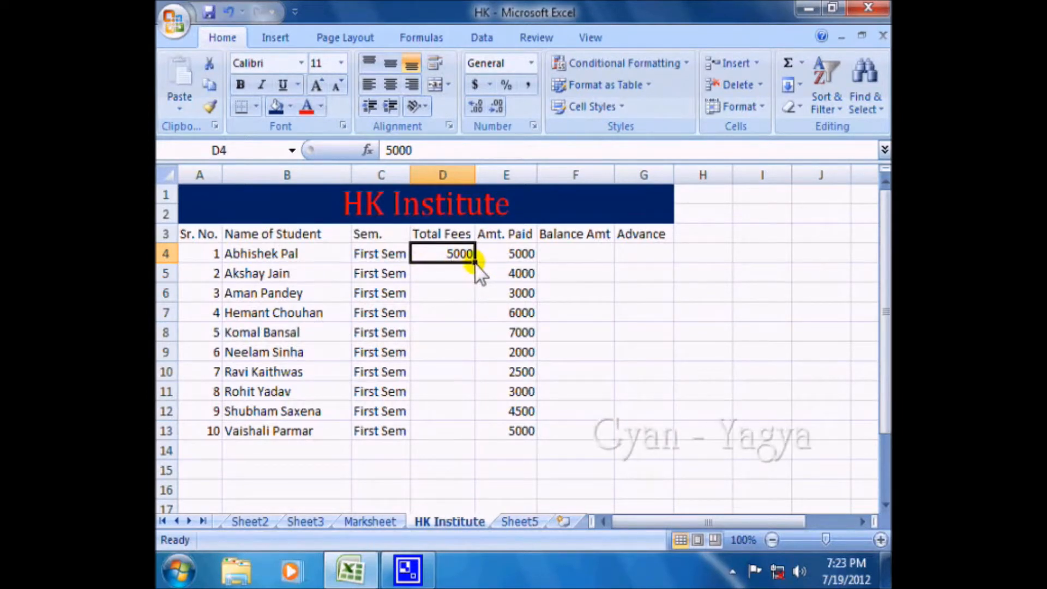
Fill the Total Fees value from D4 down through D13 for all students
{"action": "left_click_drag", "start_coordinate": [476, 263], "coordinate": [468, 432]}
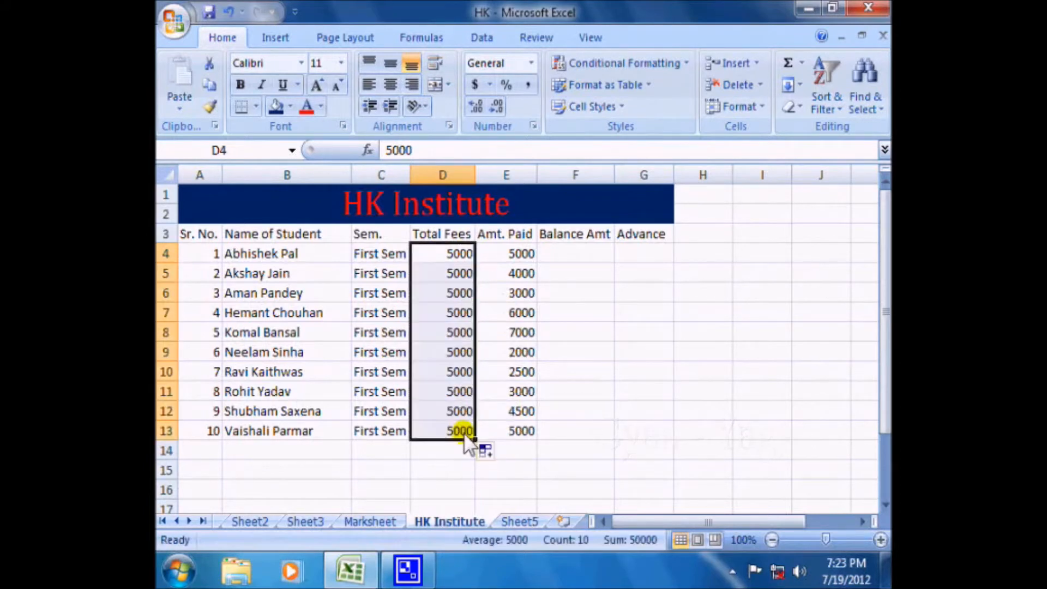
{"action": "left_click", "coordinate": [657, 414]}
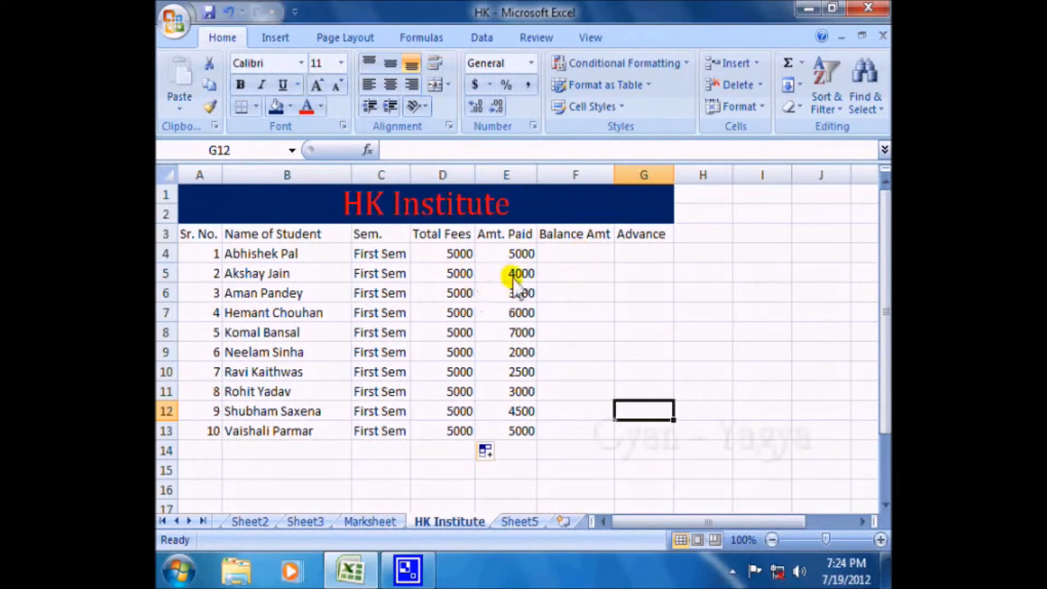
Insert an IF function in the first Balance Amt cell, F4, with the logical test E4<D4
{"action": "left_click", "coordinate": [573, 259]}
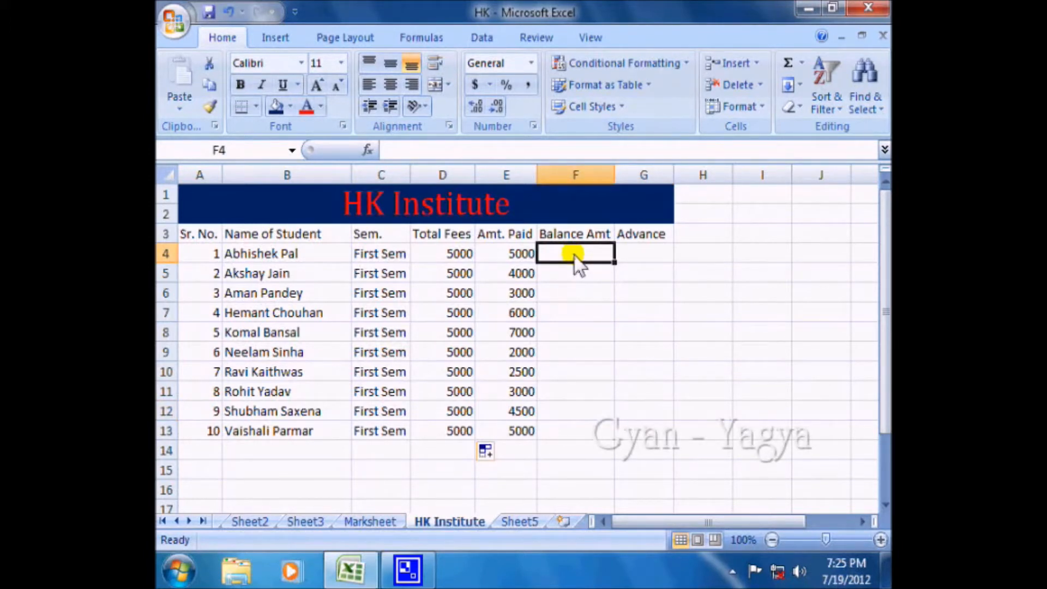
{"action": "left_click", "coordinate": [368, 152]}
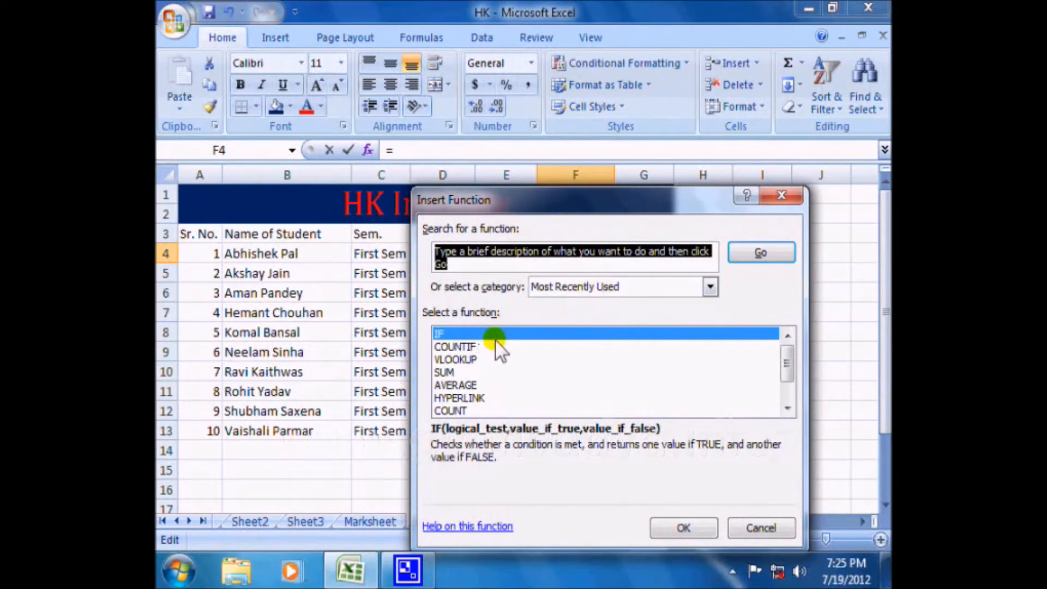
{"action": "left_click", "coordinate": [683, 528]}
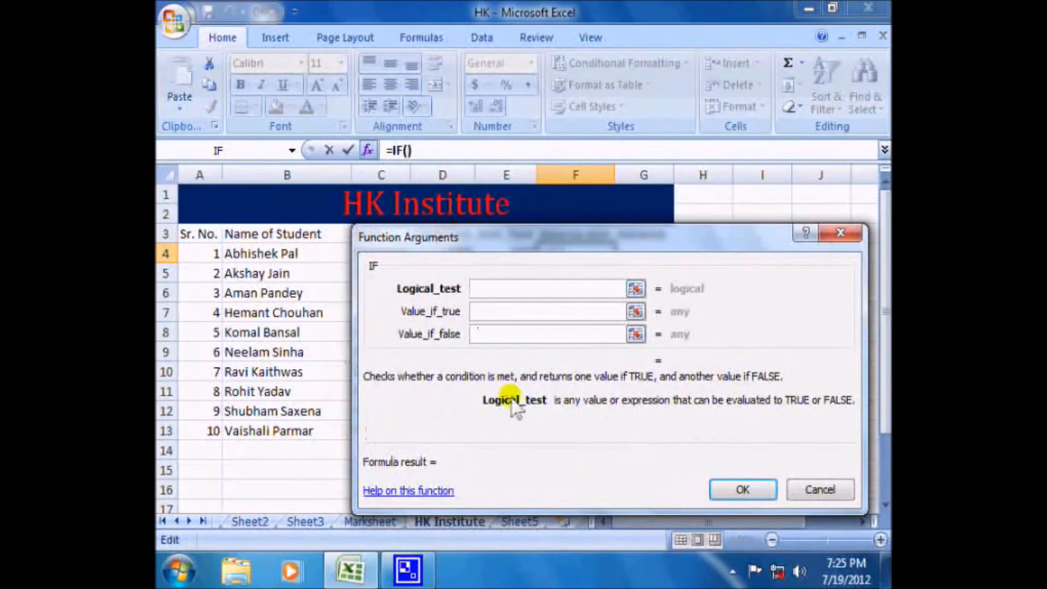
{"action": "left_click_drag", "start_coordinate": [565, 233], "coordinate": [556, 299]}
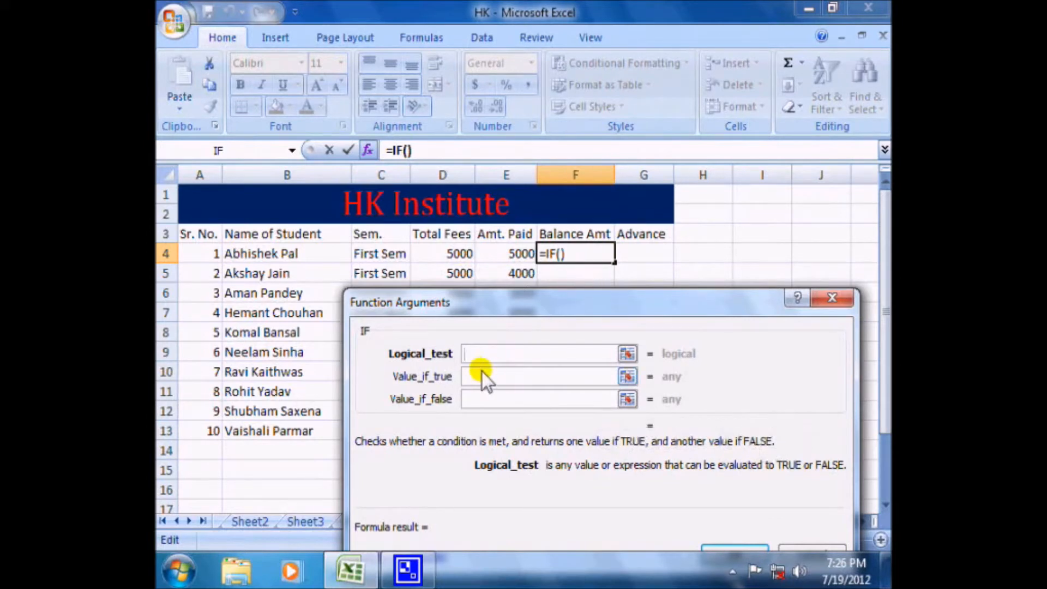
{"action": "left_click", "coordinate": [504, 258]}
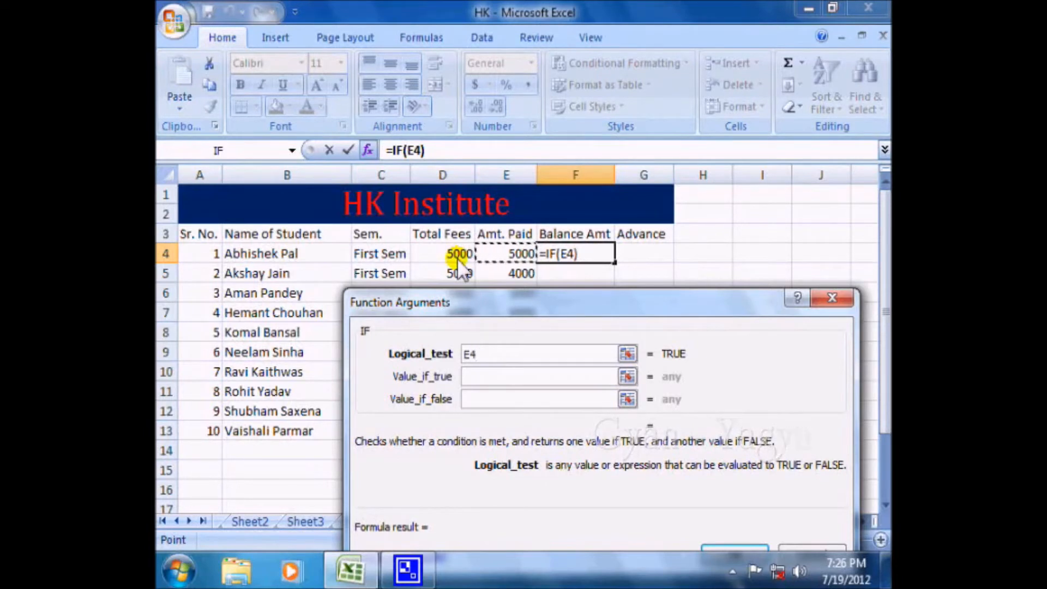
{"action": "left_click", "coordinate": [483, 358]}
{"action": "type", "text": "<"}
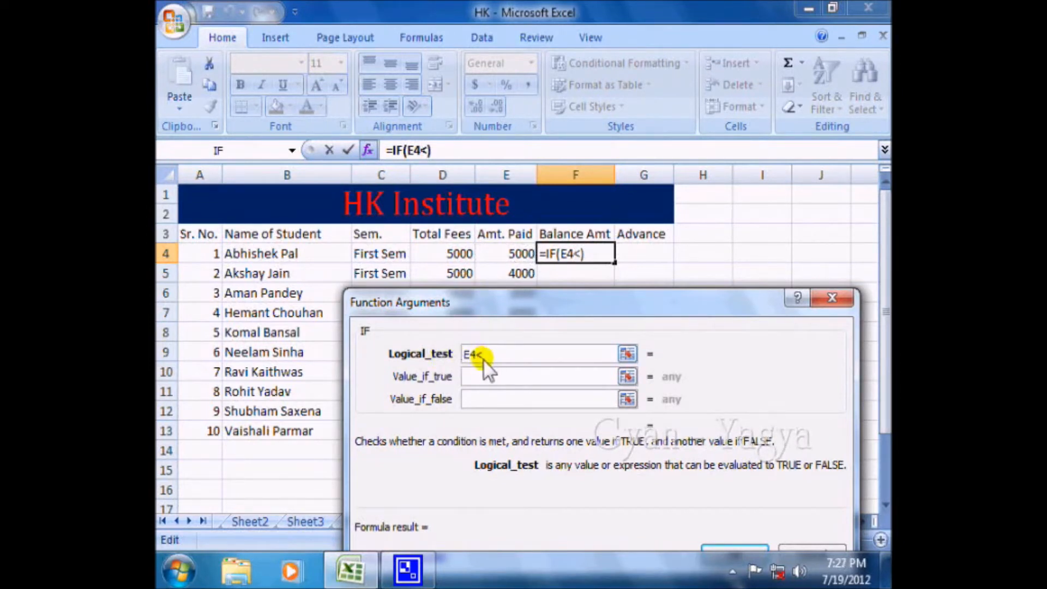
{"action": "left_click", "coordinate": [465, 260]}
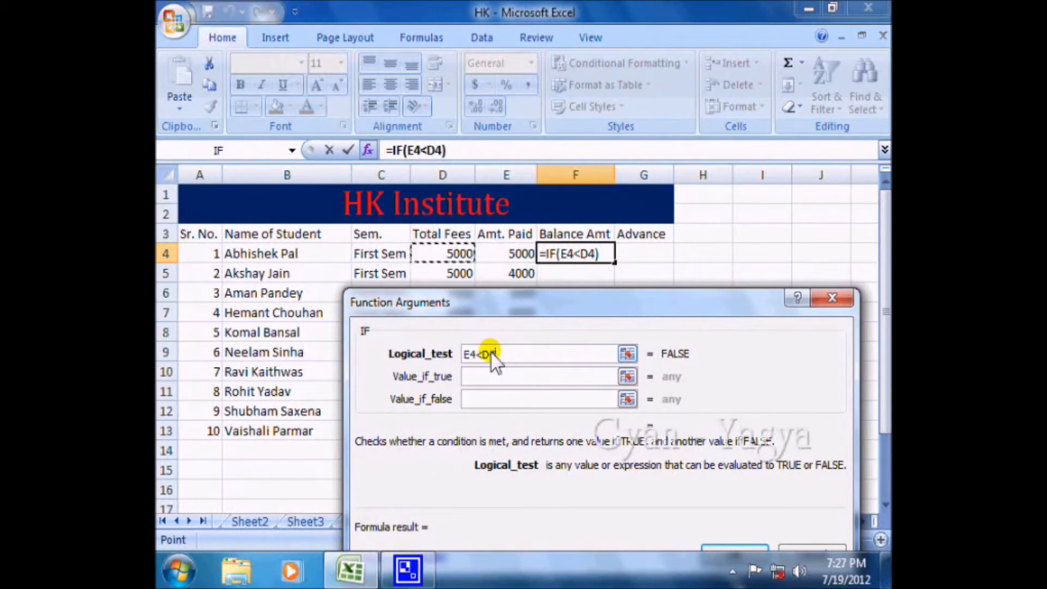
Complete F4's IF function with D4-E4 as the value if true and 0 as the value if false
{"action": "left_click", "coordinate": [465, 377]}
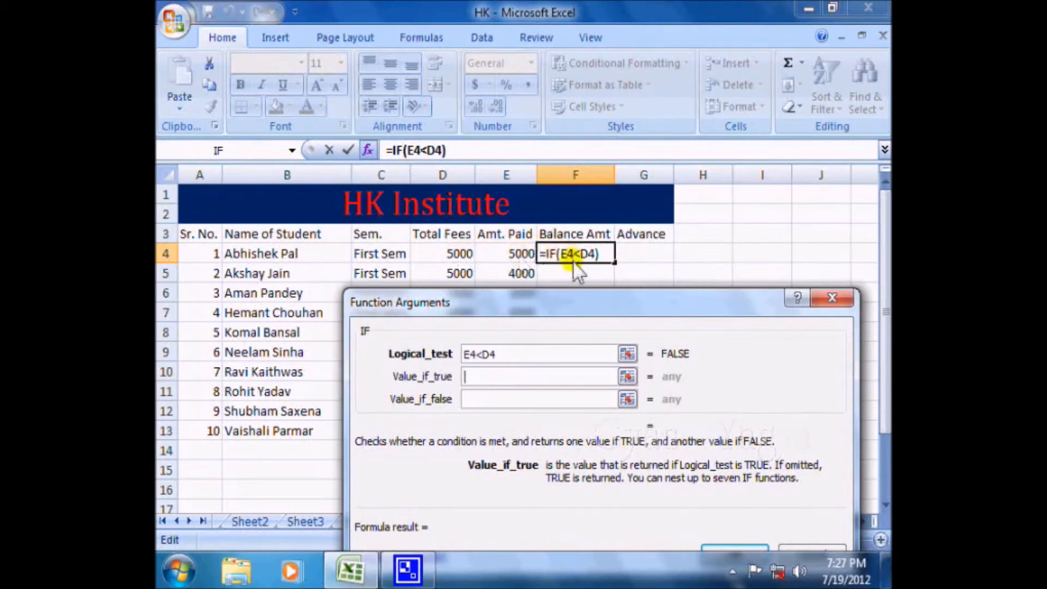
{"action": "left_click", "coordinate": [448, 258]}
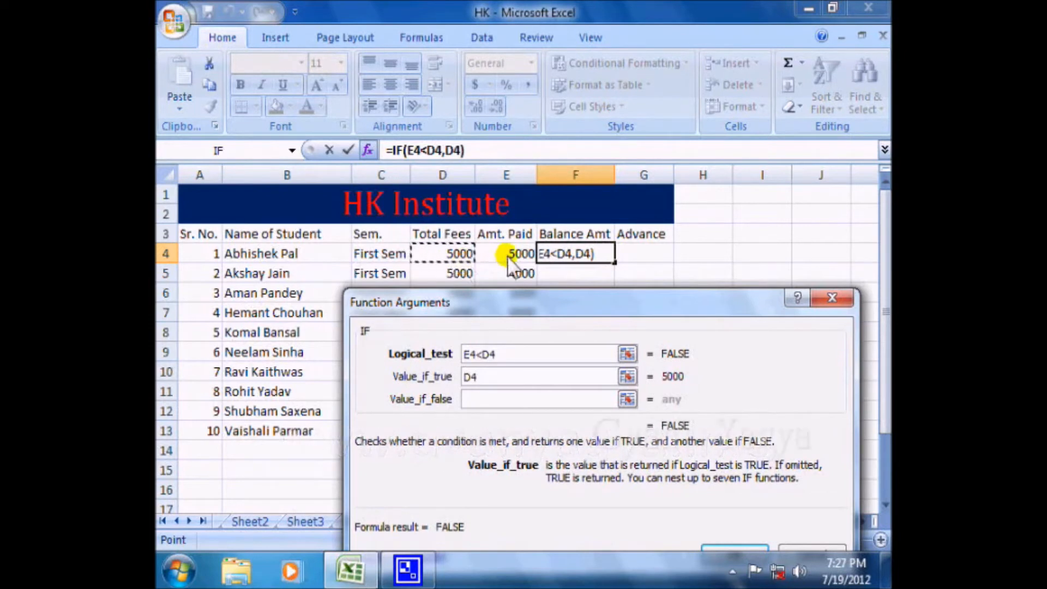
{"action": "type", "text": "-"}
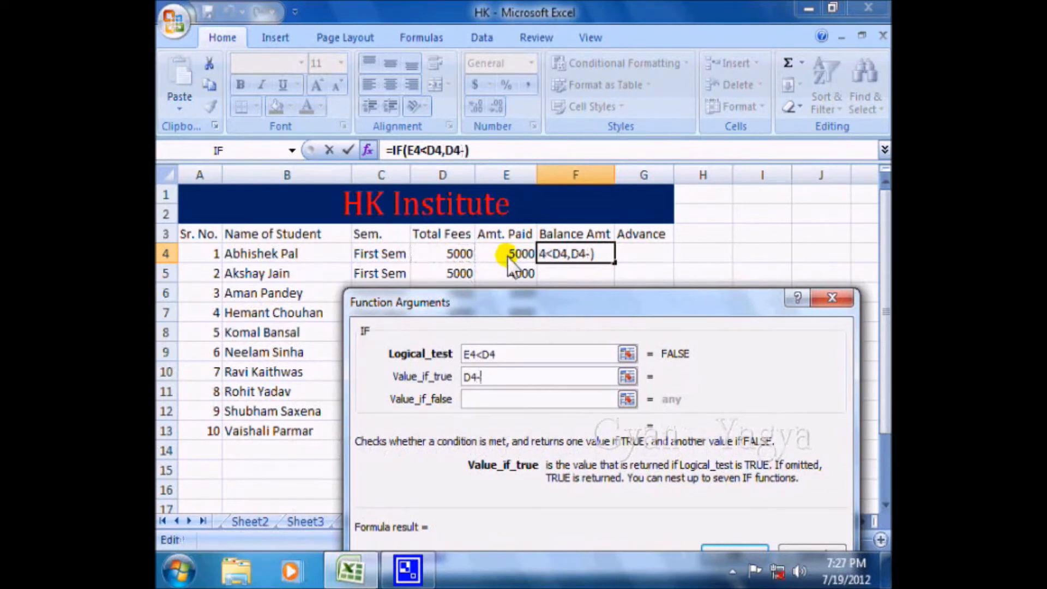
{"action": "left_click", "coordinate": [500, 255]}
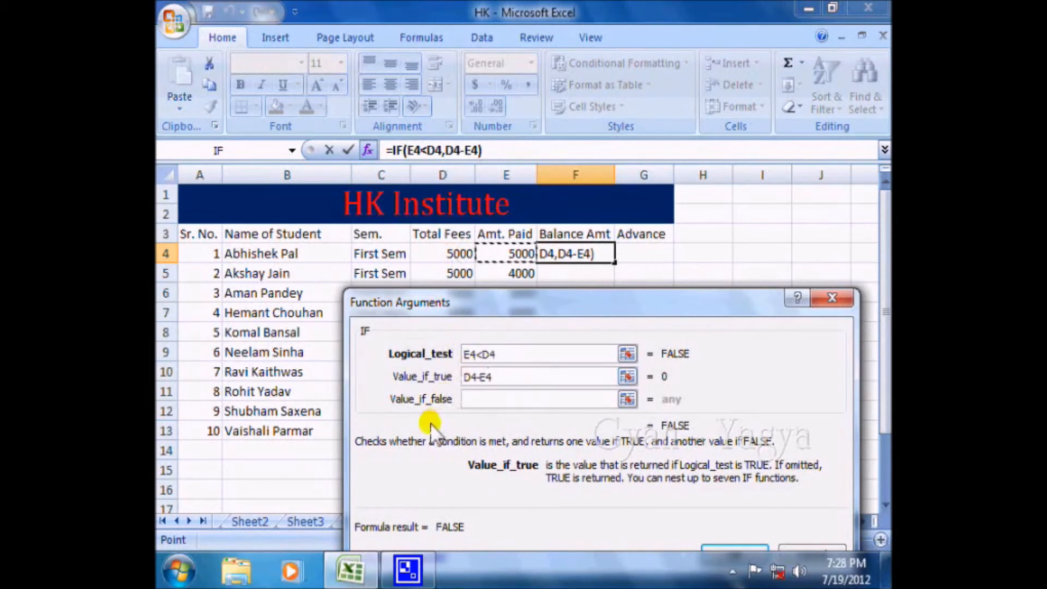
{"action": "left_click", "coordinate": [478, 397]}
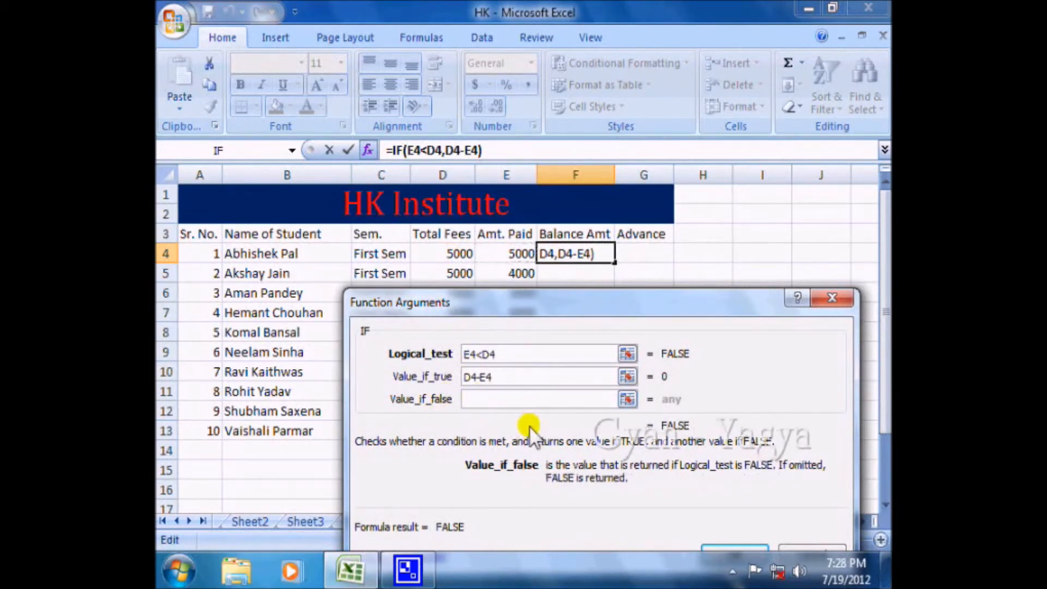
{"action": "type", "text": "0"}
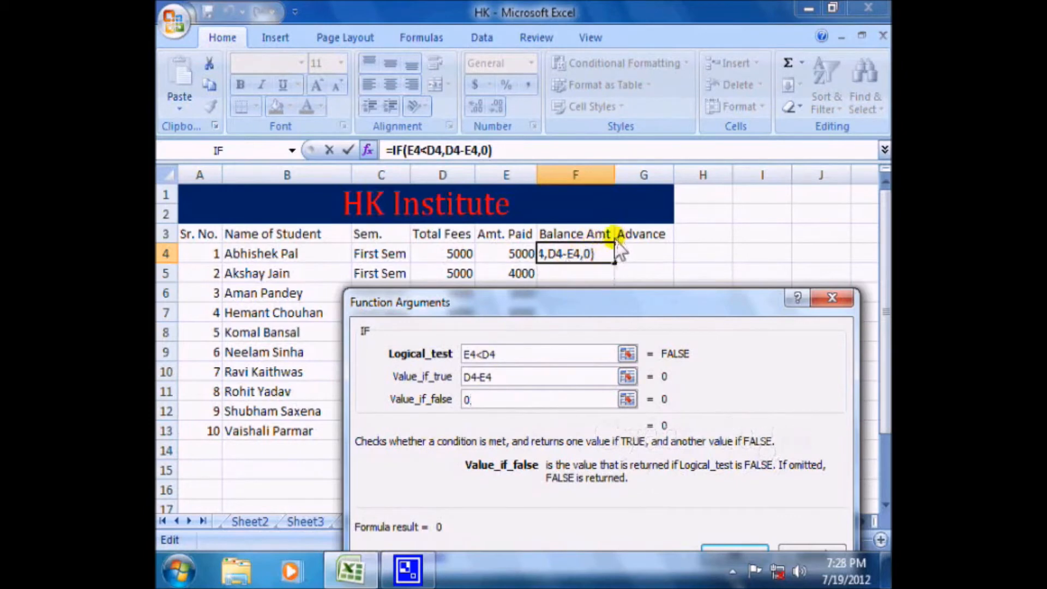
{"action": "left_click_drag", "start_coordinate": [631, 302], "coordinate": [647, 259]}
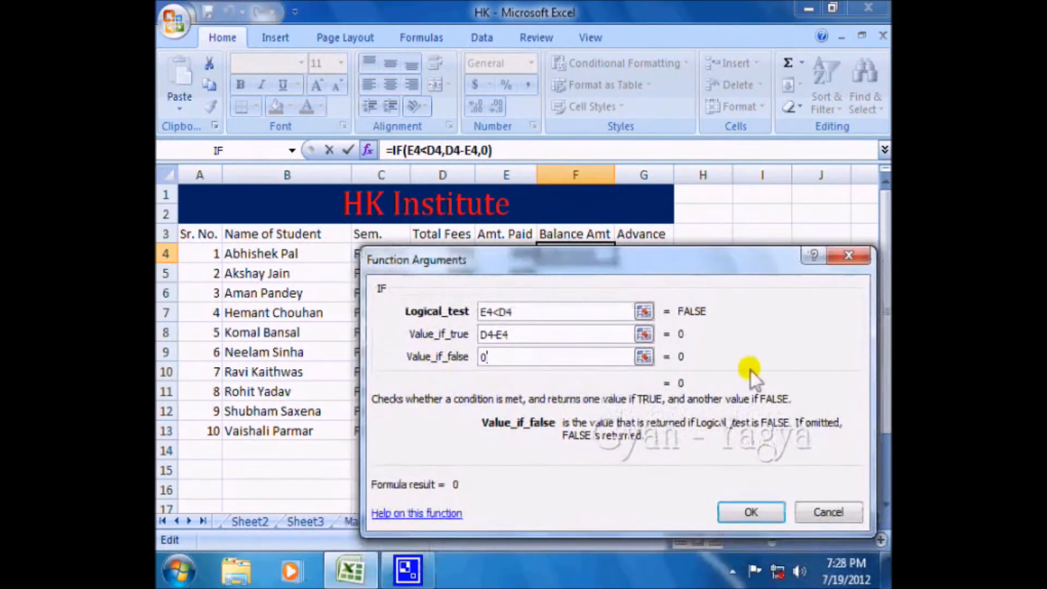
{"action": "left_click", "coordinate": [751, 511]}
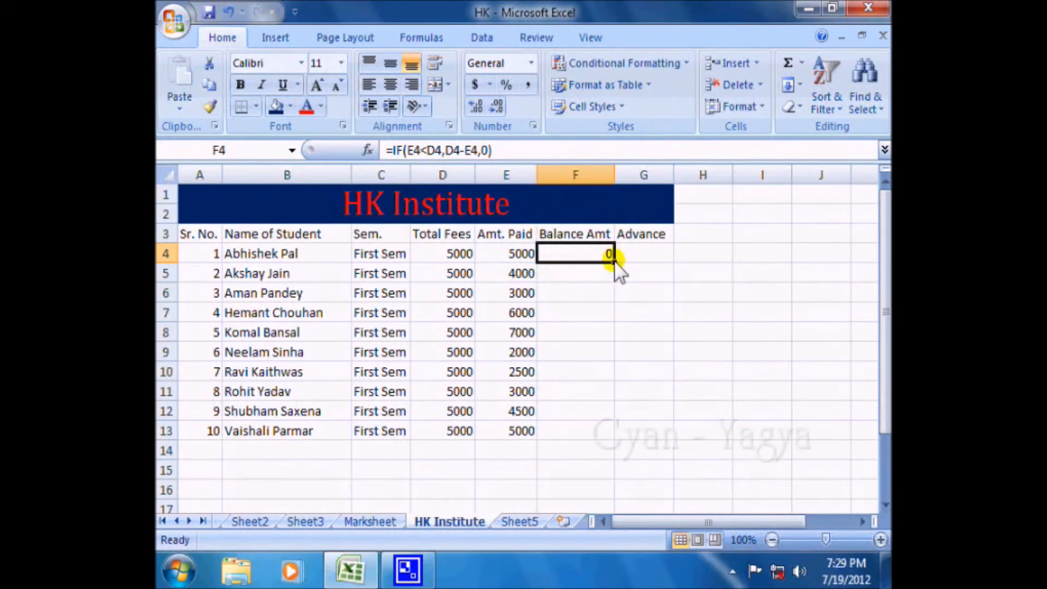
Fill the Balance Amt formula from F4 down through F13
{"action": "left_click_drag", "start_coordinate": [615, 264], "coordinate": [614, 438]}
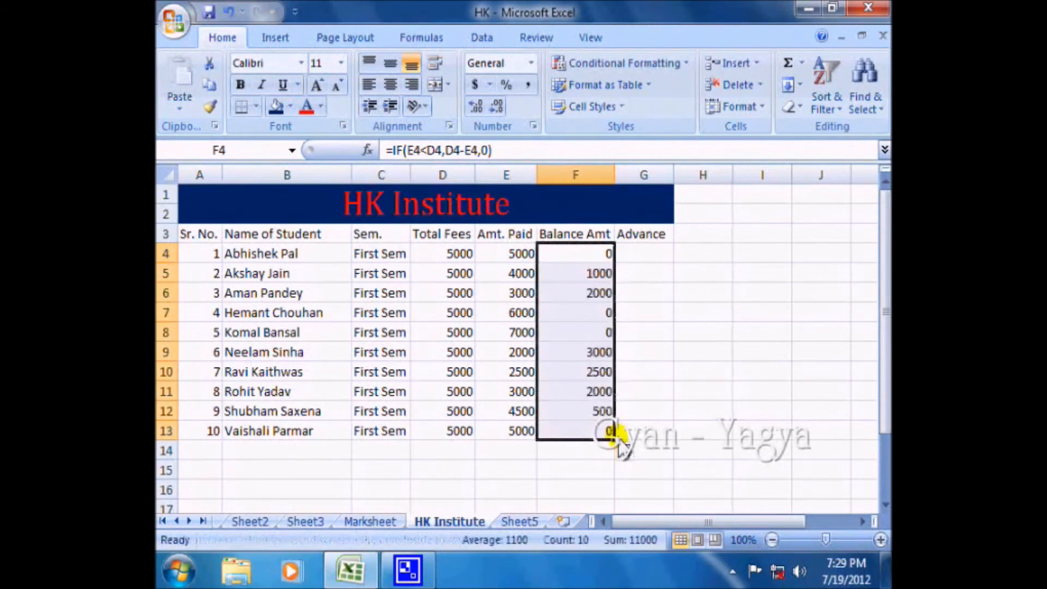
{"action": "left_click", "coordinate": [768, 398]}
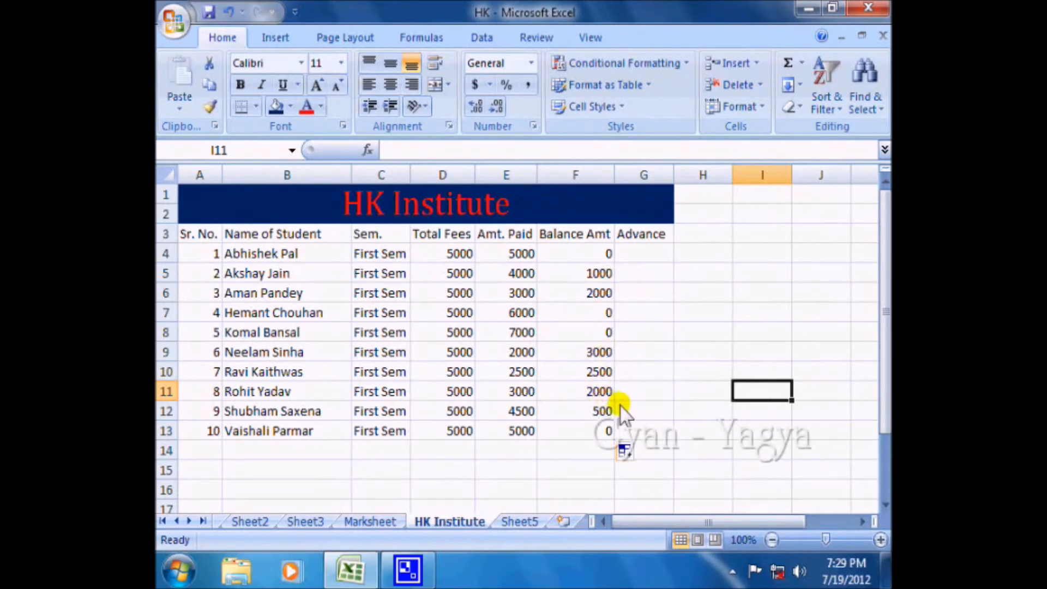
{"action": "left_click", "coordinate": [706, 412]}
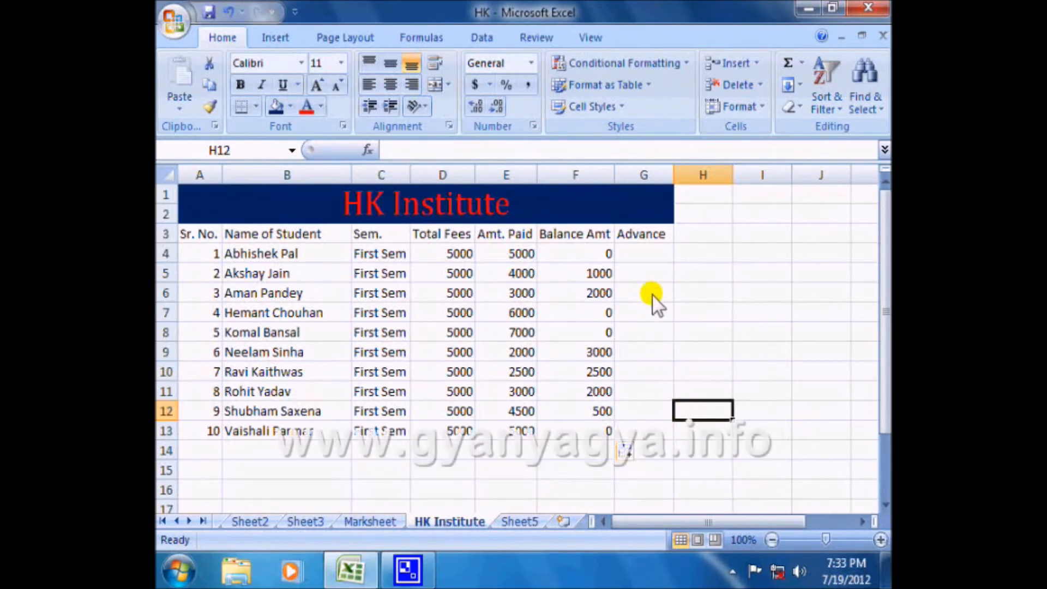
Insert an IF function in the first Advance cell, G4, with the logical test E4>D4
{"action": "left_click", "coordinate": [638, 255]}
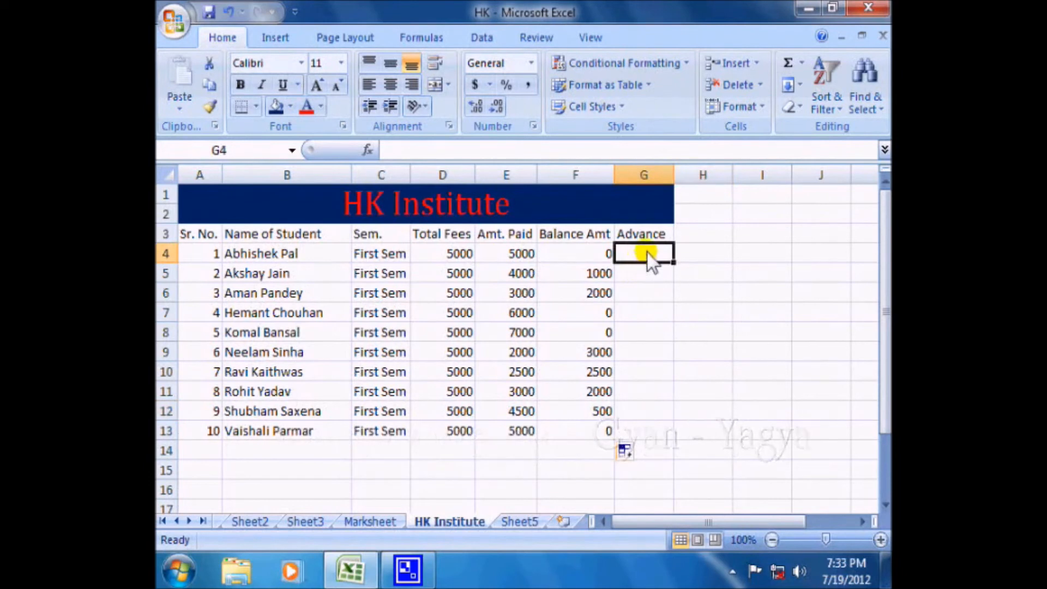
{"action": "left_click", "coordinate": [368, 149]}
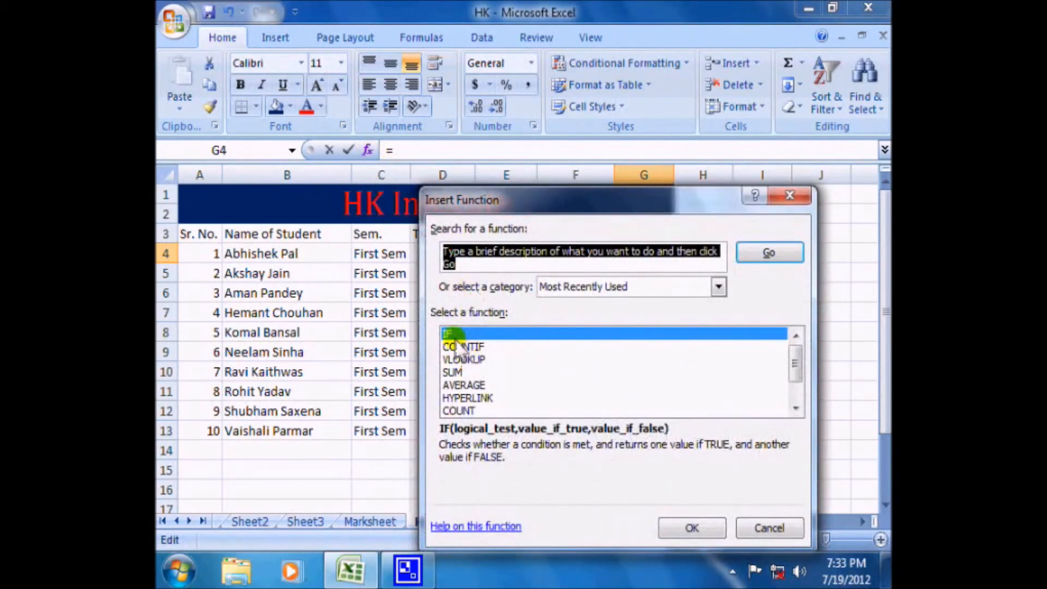
{"action": "left_click", "coordinate": [690, 529]}
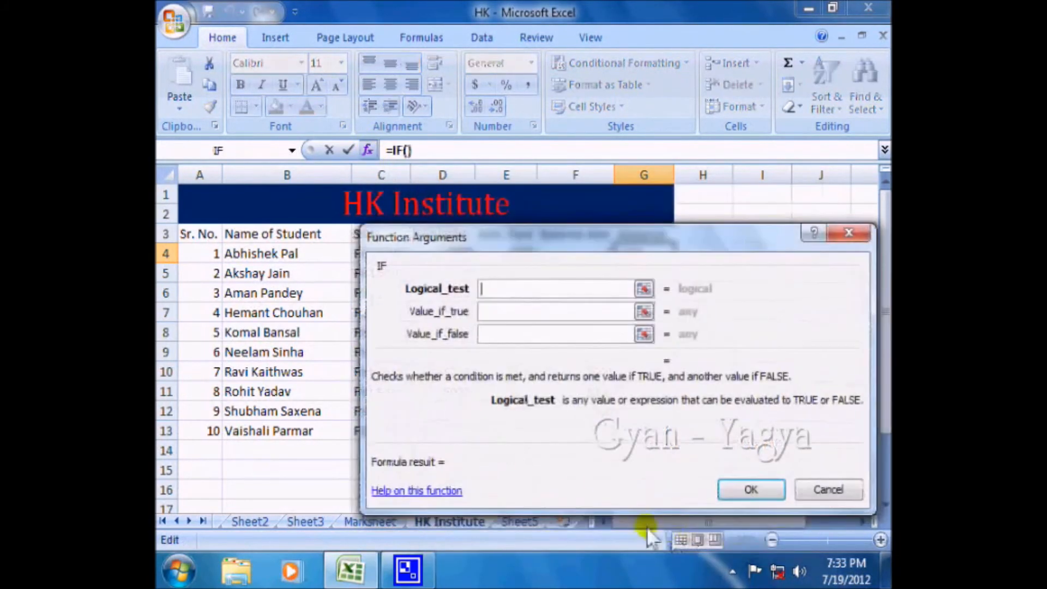
{"action": "left_click_drag", "start_coordinate": [568, 233], "coordinate": [550, 314]}
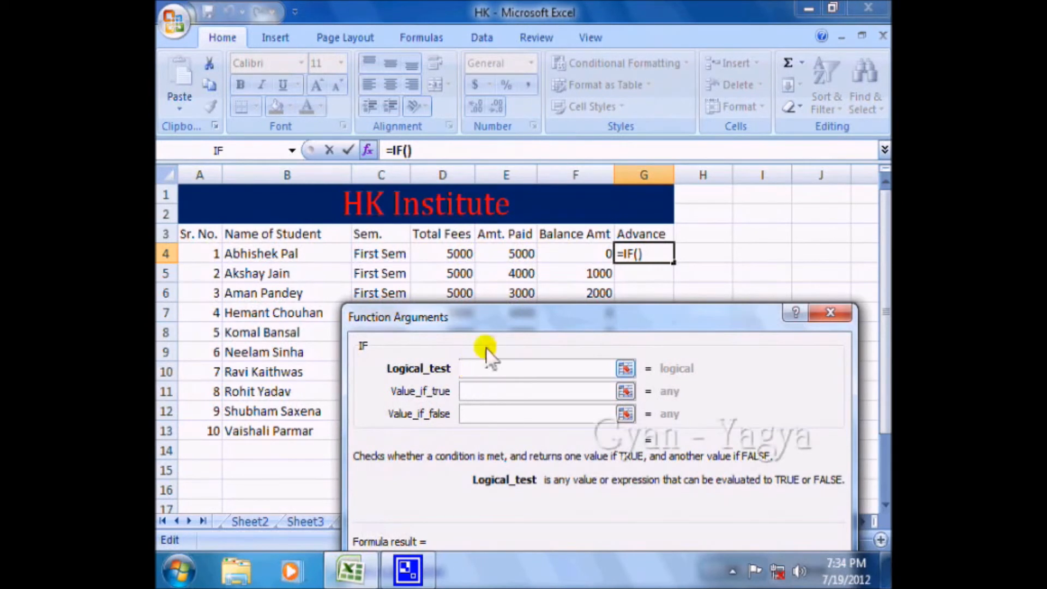
{"action": "left_click", "coordinate": [524, 255]}
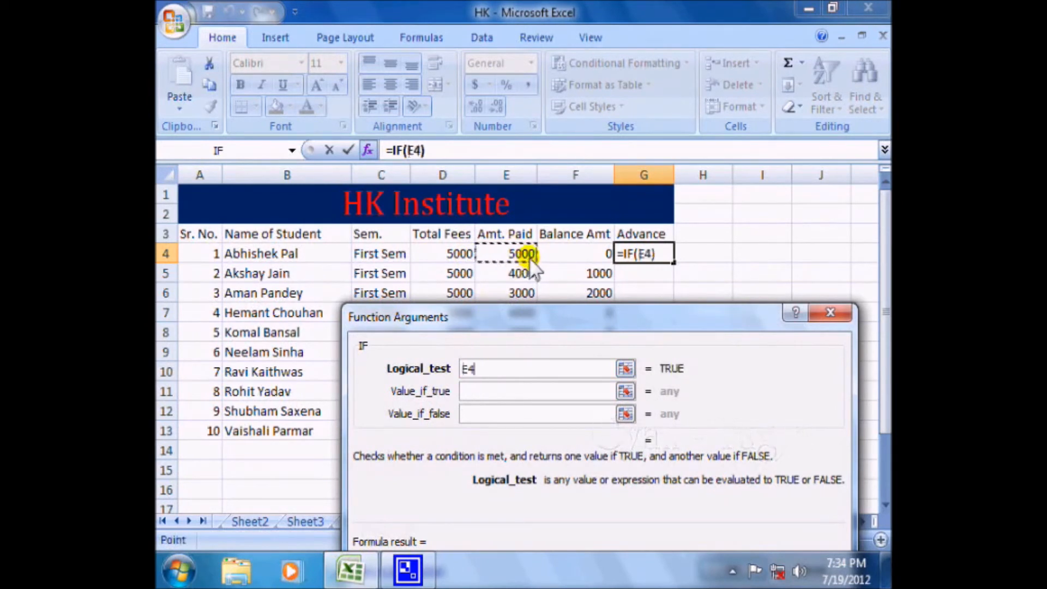
{"action": "type", "text": ">"}
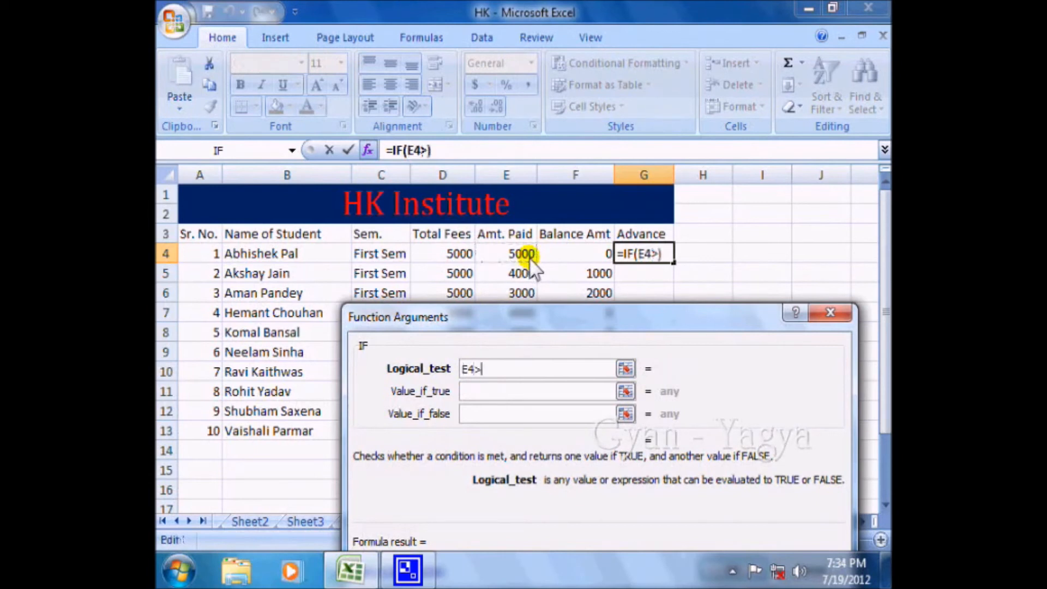
{"action": "left_click", "coordinate": [459, 252]}
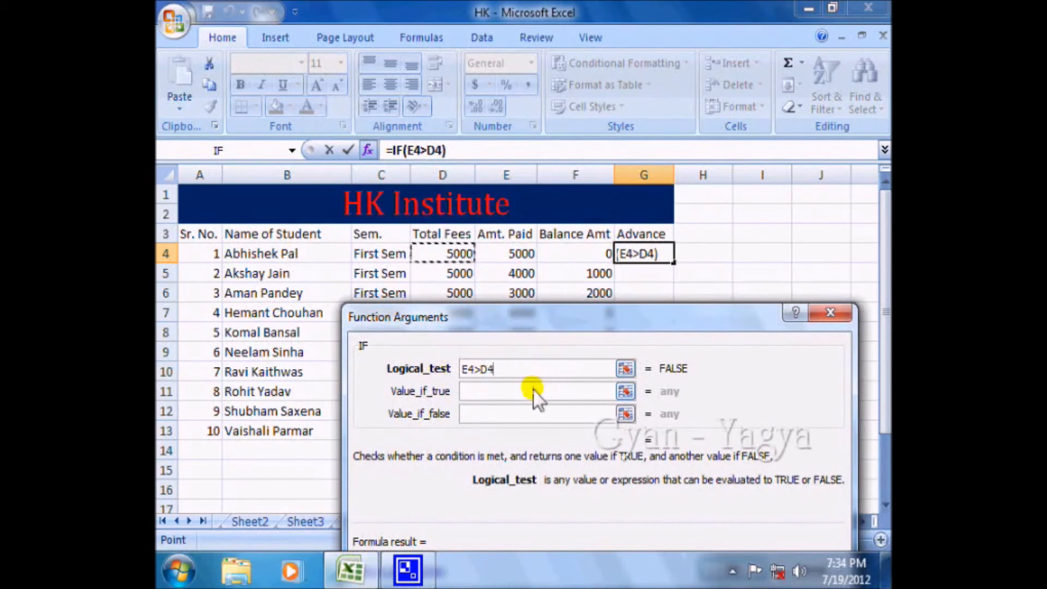
Complete G4's IF function with E4-D4 as the value if true and 0 as the value if false
{"action": "left_click", "coordinate": [468, 393]}
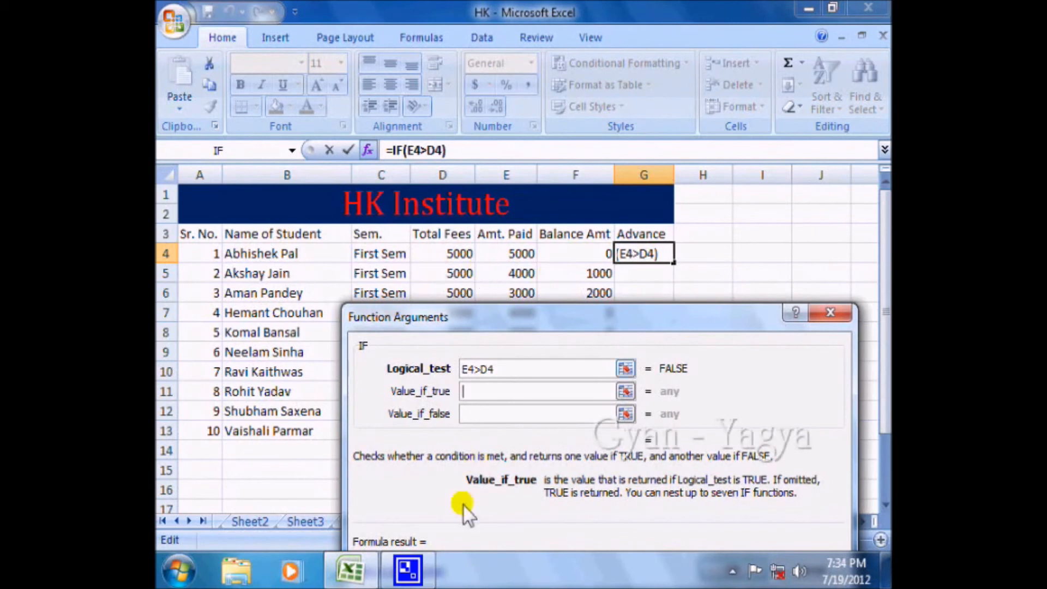
{"action": "left_click", "coordinate": [516, 254]}
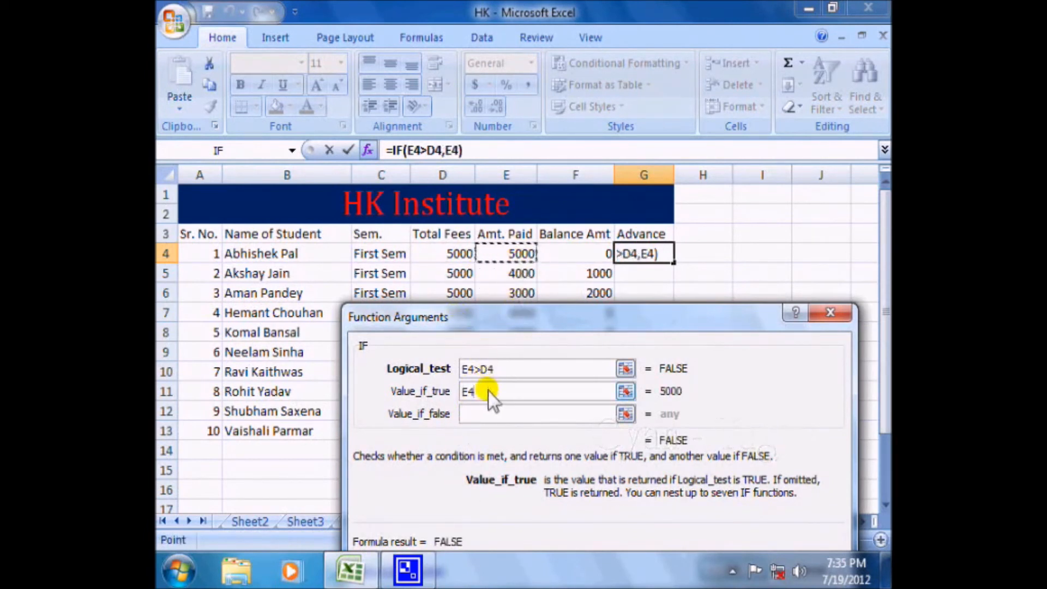
{"action": "type", "text": "-"}
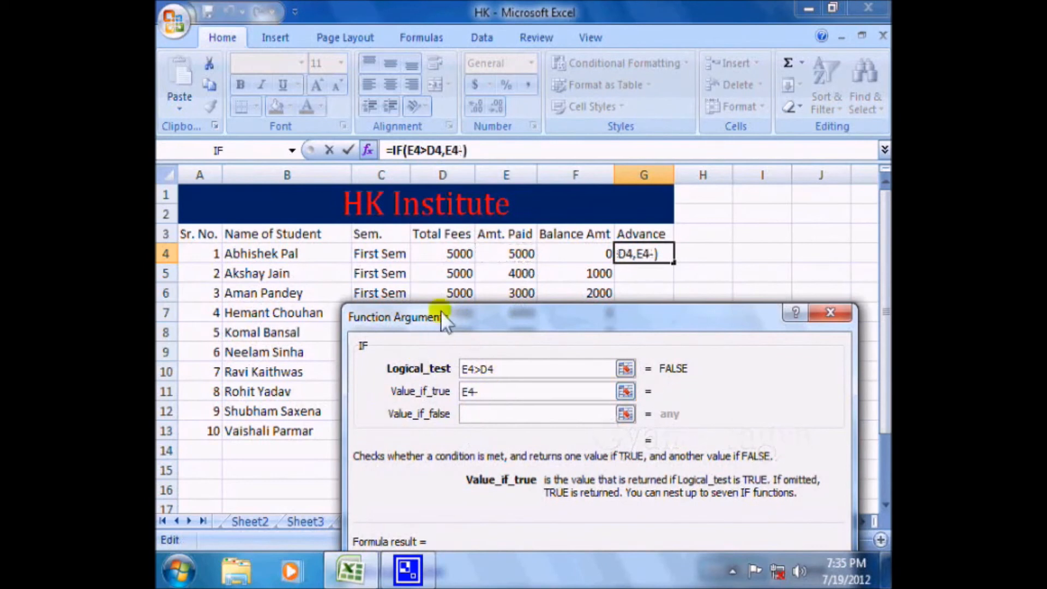
{"action": "left_click", "coordinate": [460, 255]}
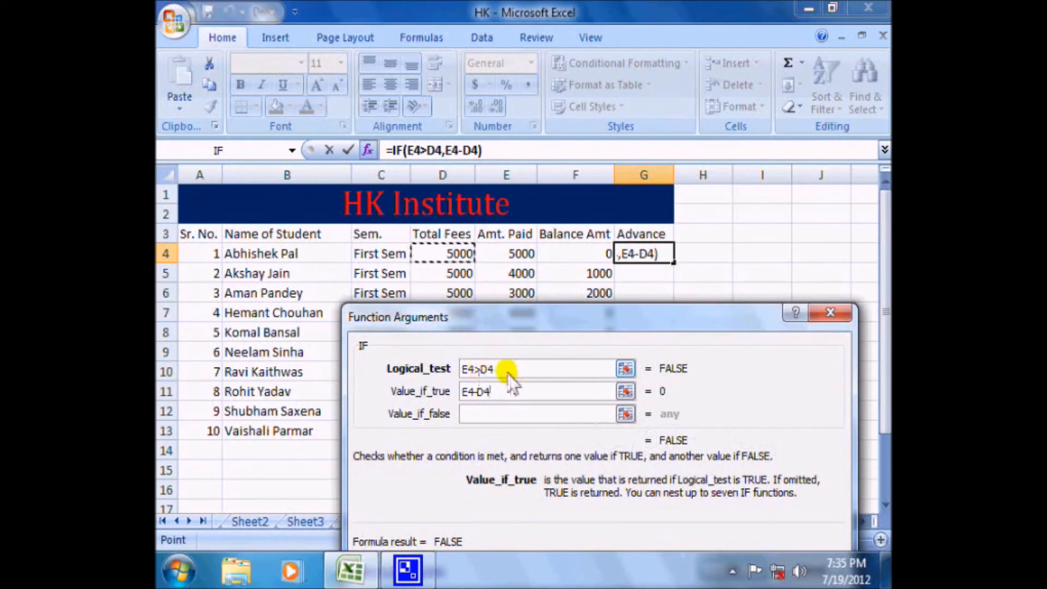
{"action": "left_click", "coordinate": [467, 413]}
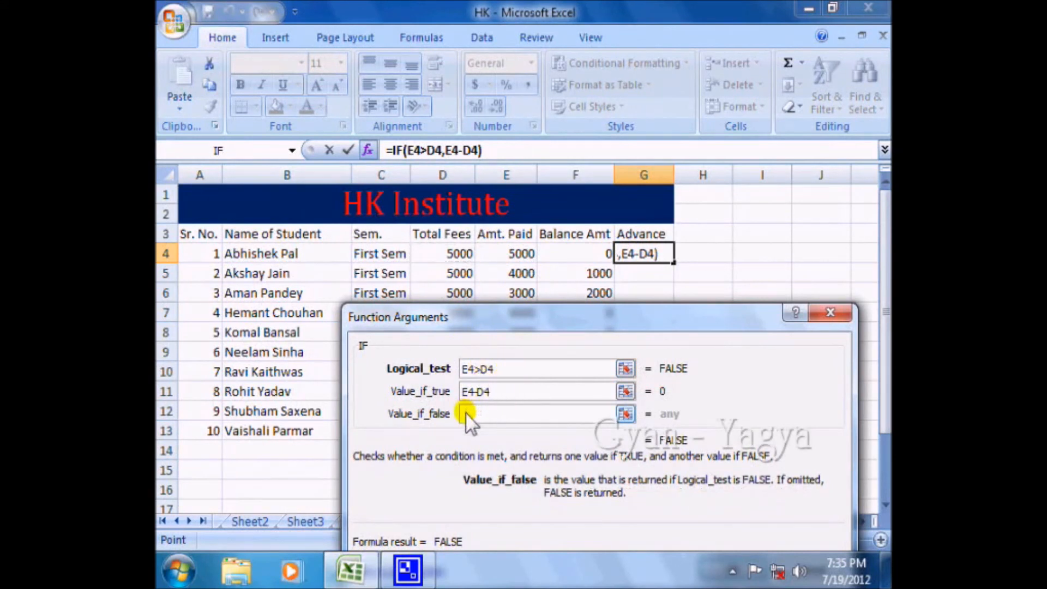
{"action": "type", "text": "0"}
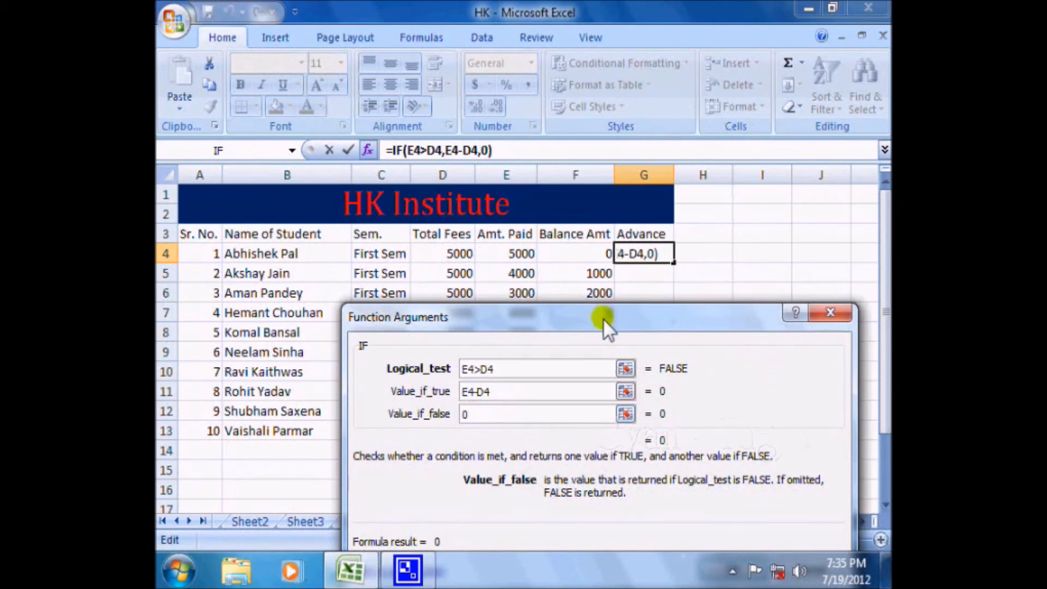
{"action": "left_click_drag", "start_coordinate": [602, 318], "coordinate": [603, 277]}
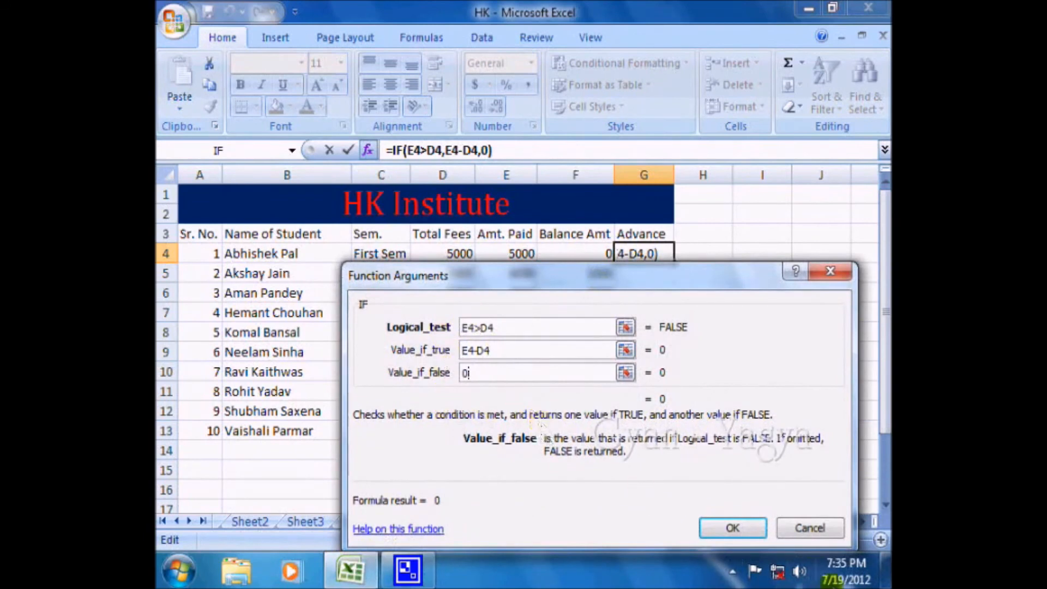
{"action": "left_click", "coordinate": [735, 528]}
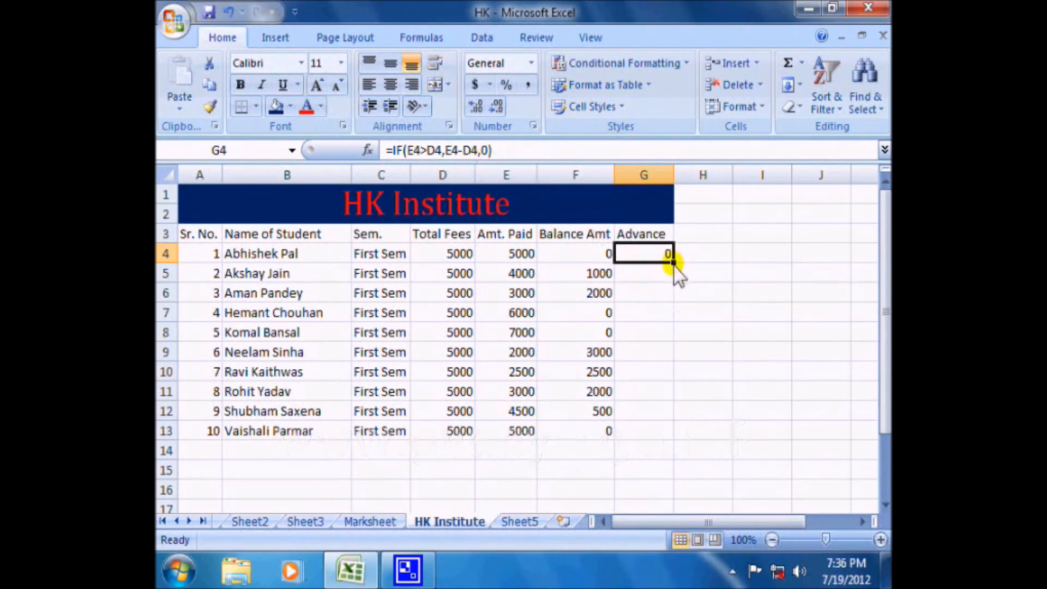
Fill the Advance formula from G4 down through G13
{"action": "left_click_drag", "start_coordinate": [673, 265], "coordinate": [674, 443]}
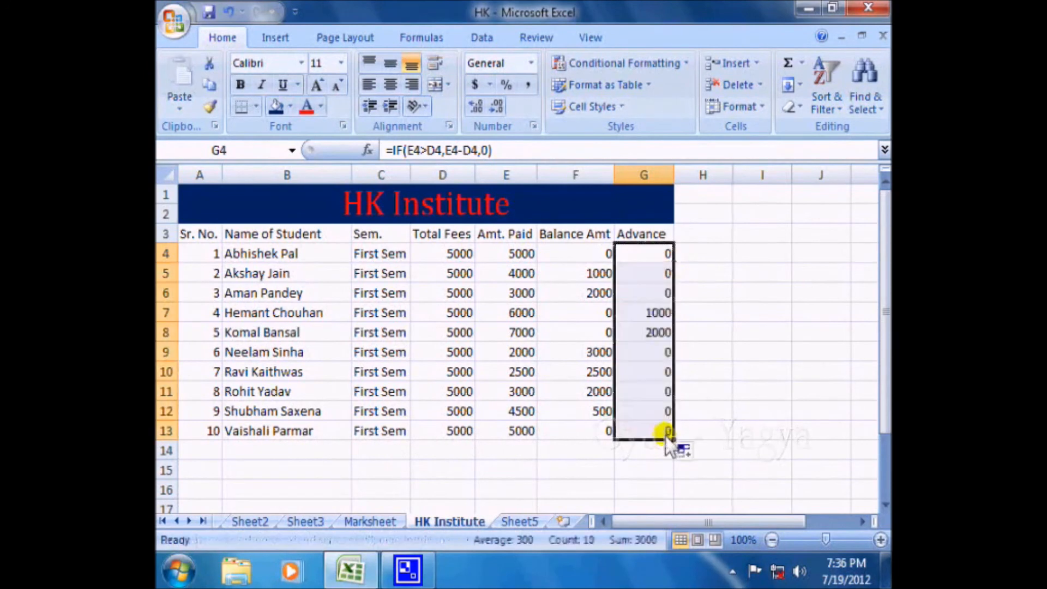
{"action": "left_click", "coordinate": [733, 285]}
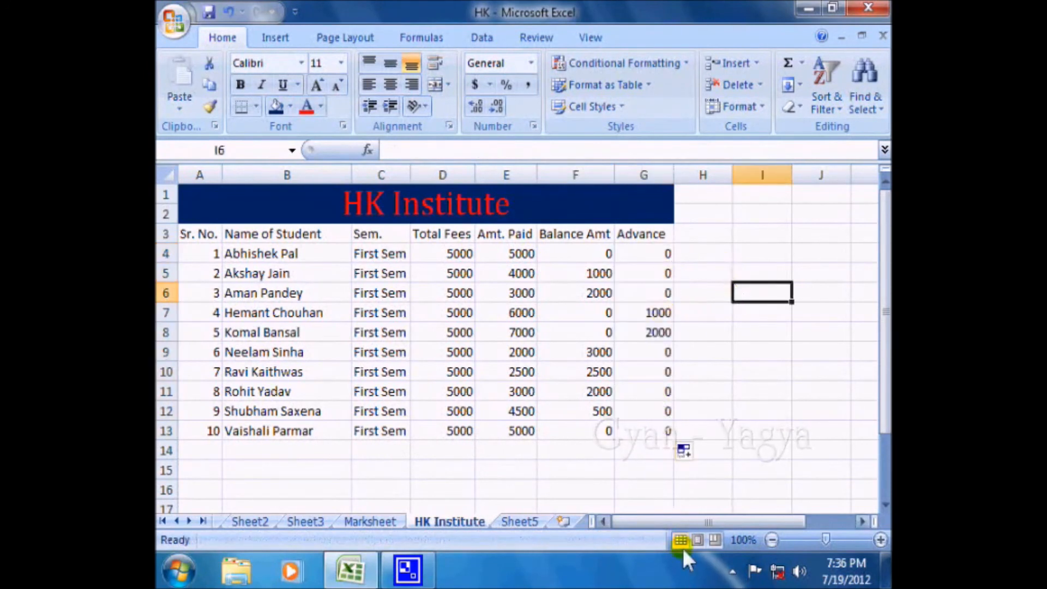